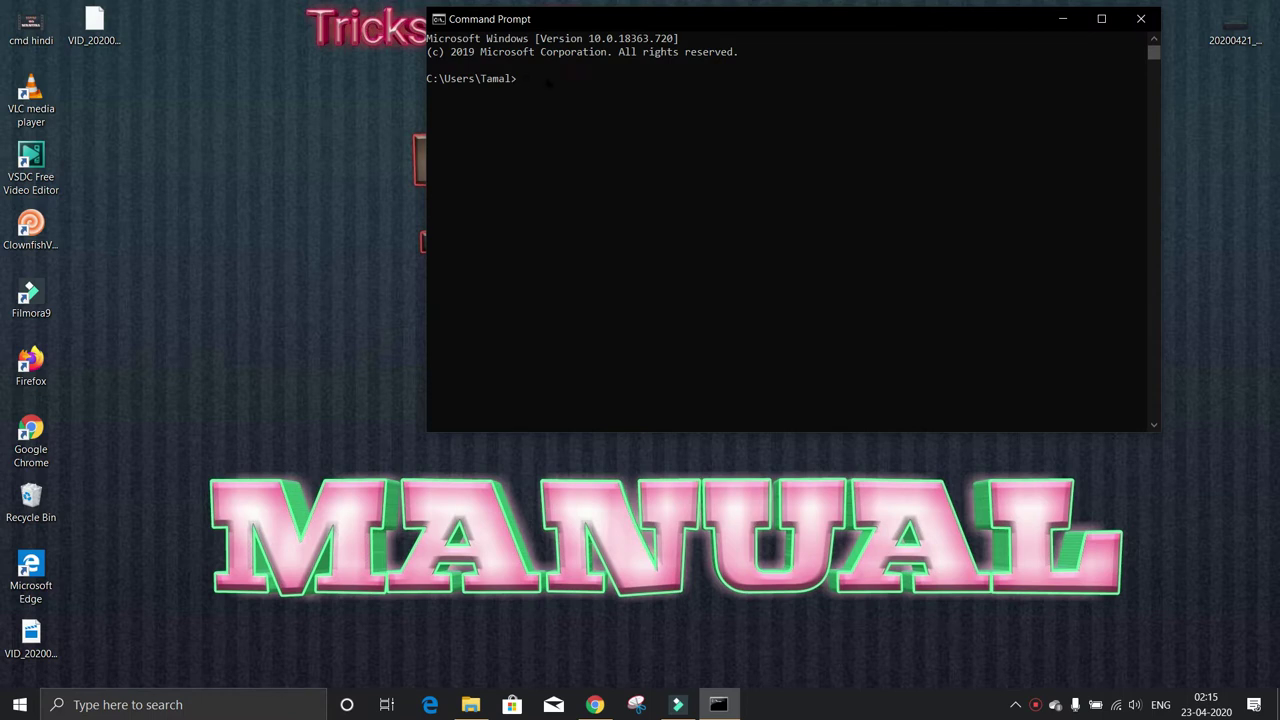
Step: Show the full help text for the color command in the console with "color help"
{"action": "type", "text": "color help"}
{"action": "key", "text": "Return"}
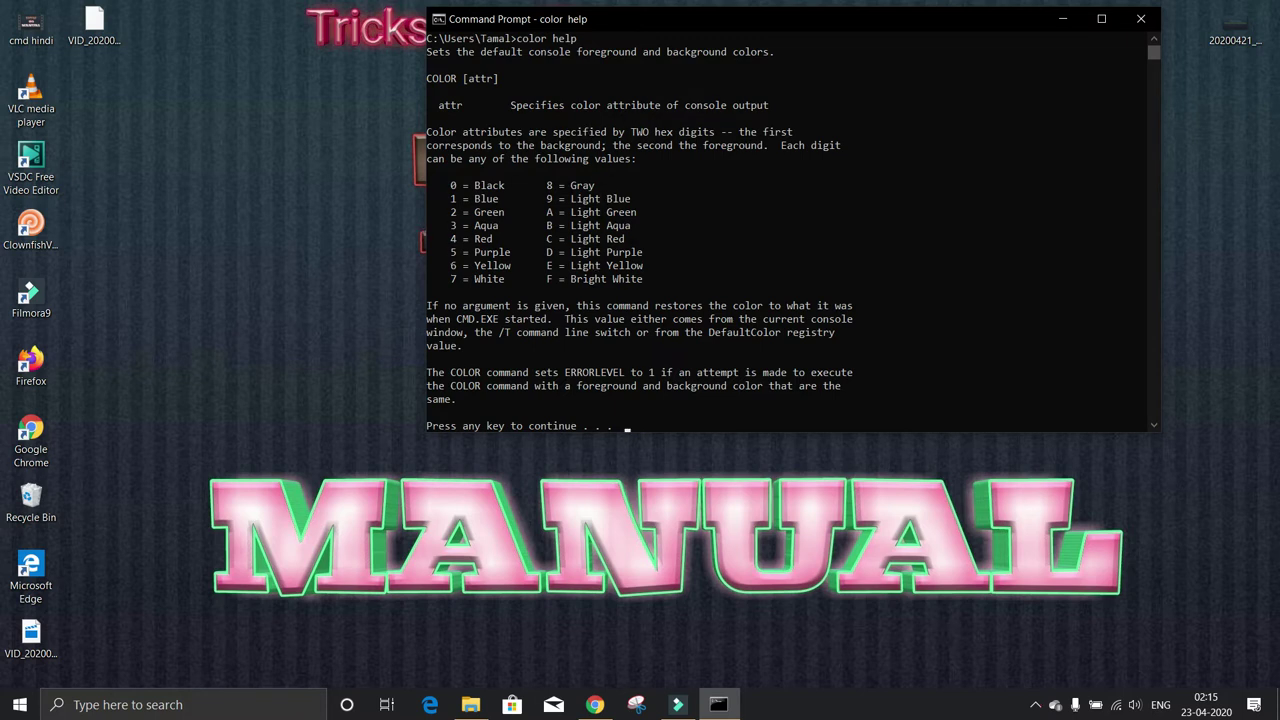
{"action": "key", "text": "Return"}
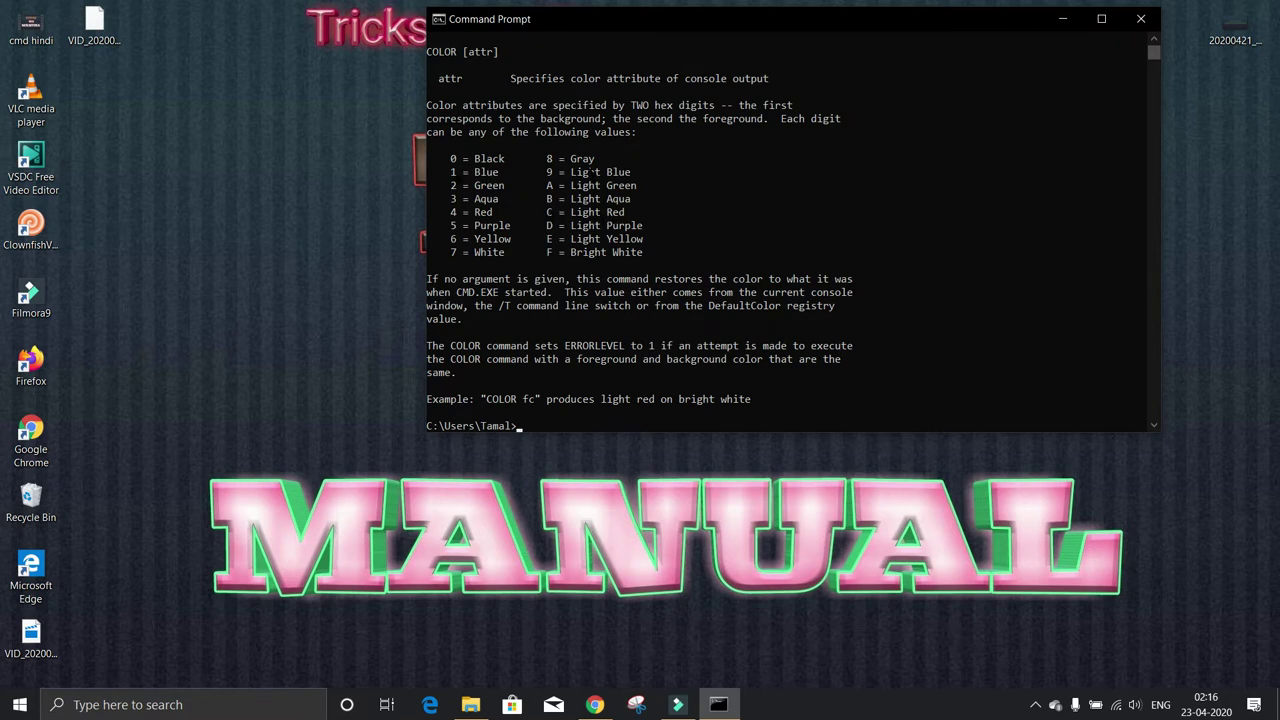
Step: Set the console colours to light red text on a blue background with "color 1C"
{"action": "type", "text": "color 1C"}
{"action": "key", "text": "Return"}
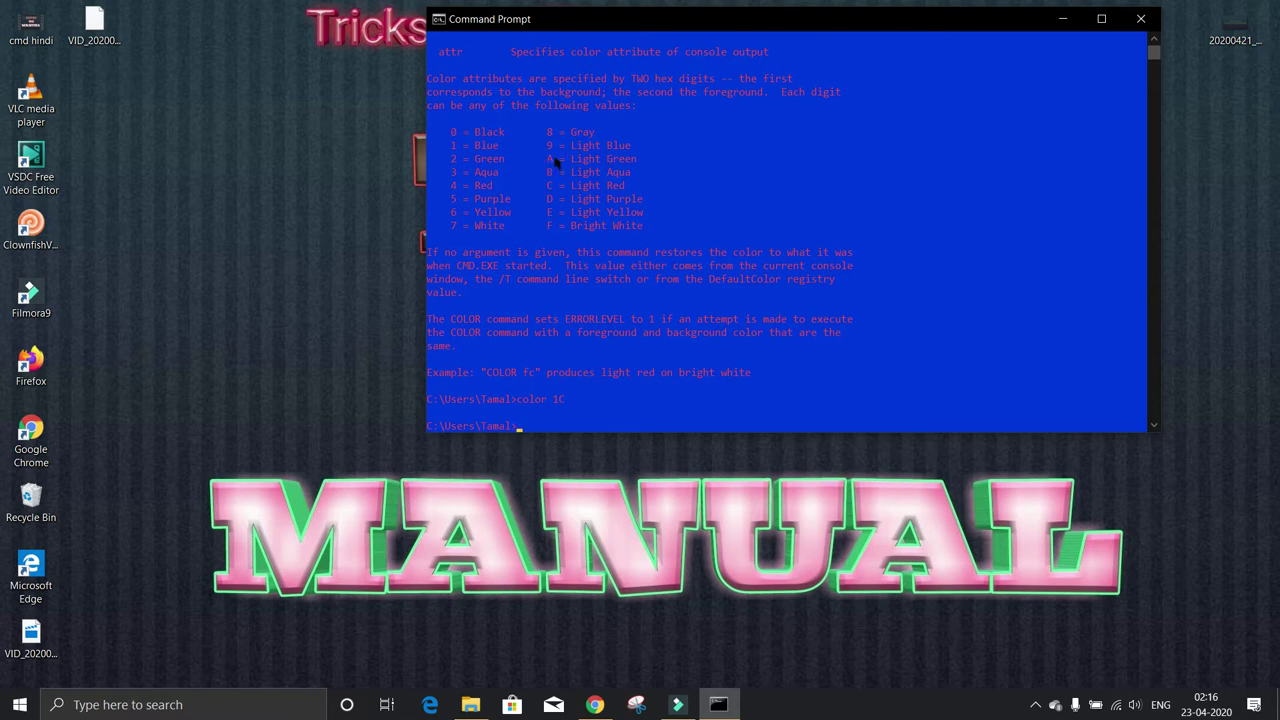
Step: Set the console to light green text on black with "color 0A" and clear the screen with cls
{"action": "type", "text": "color 0A"}
{"action": "key", "text": "Return"}
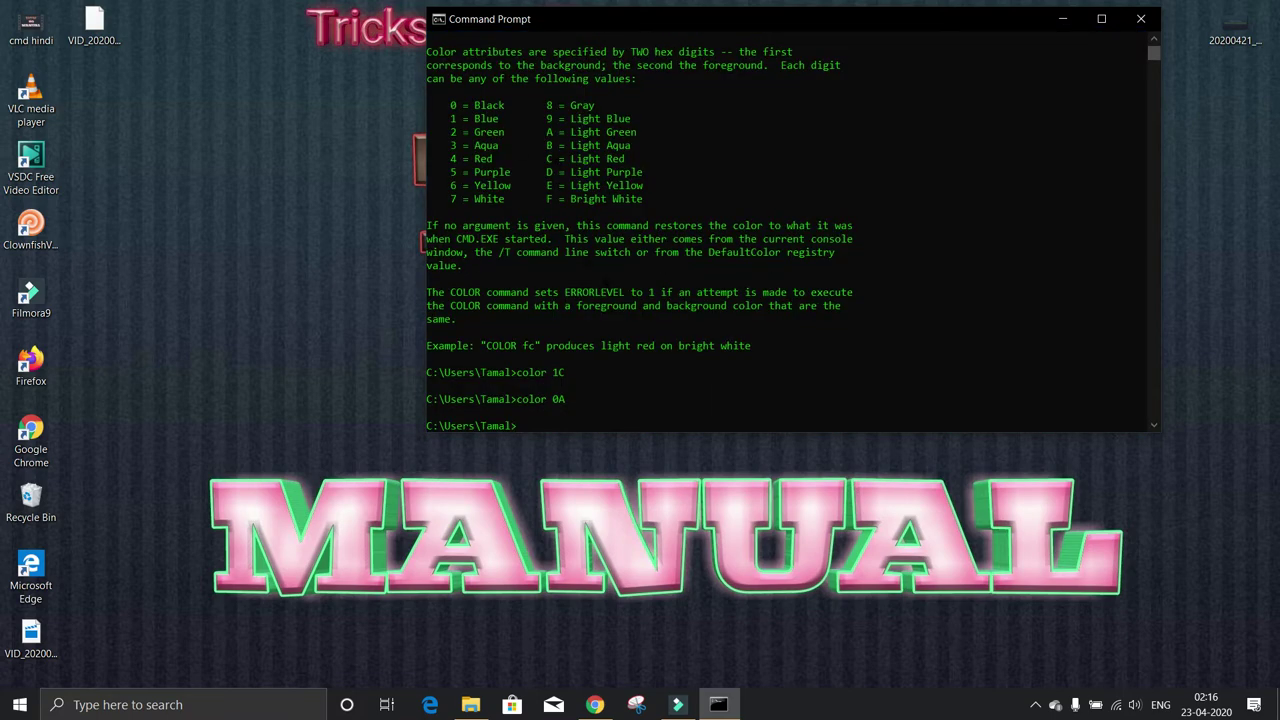
{"action": "type", "text": "cls"}
{"action": "key", "text": "Return"}
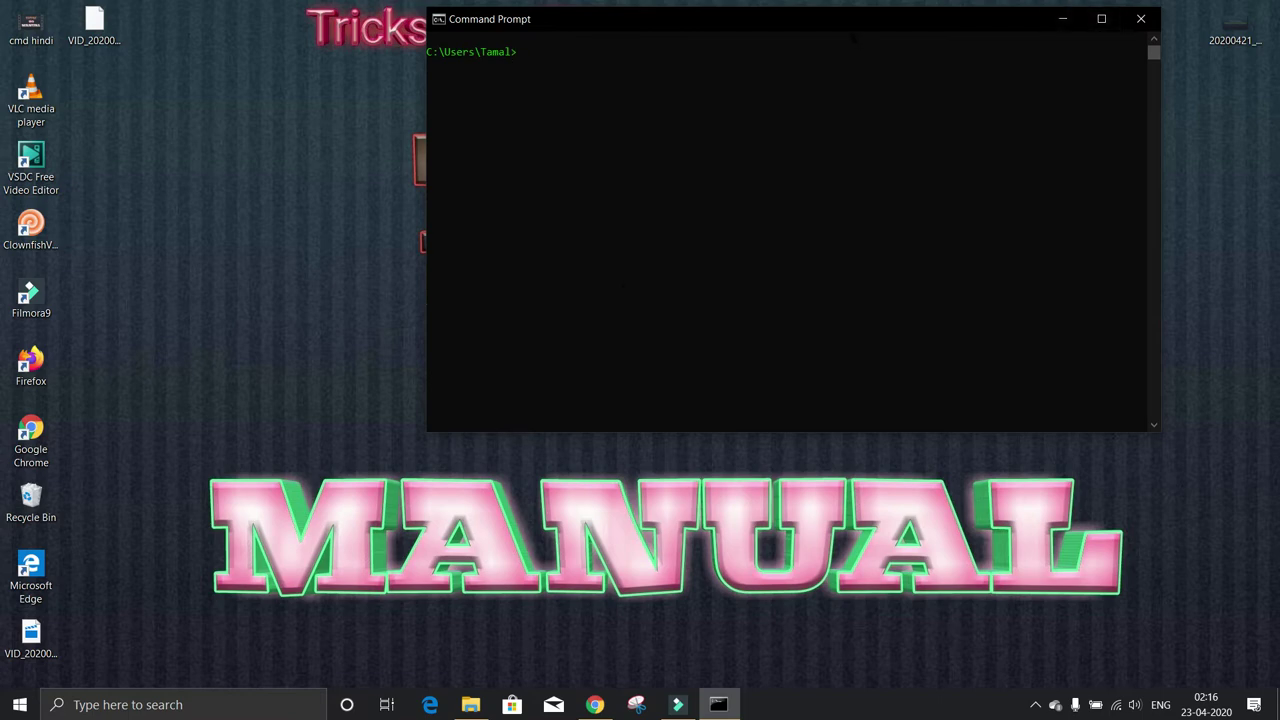
Step: Bring up the File Explorer window showing Local Disk (E:) and fit the full-height Command Prompt window beside it
{"action": "left_click_drag", "start_coordinate": [778, 21], "coordinate": [877, 21]}
{"action": "left_click", "coordinate": [470, 704]}
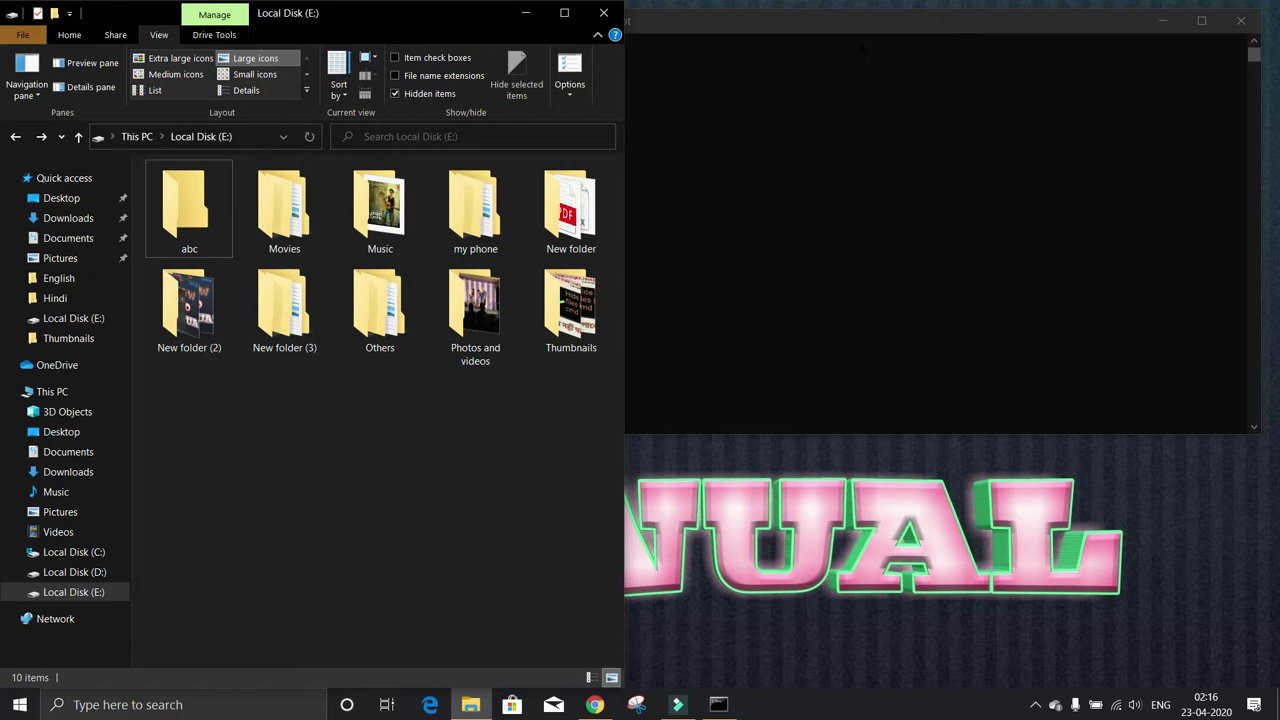
{"action": "left_click_drag", "start_coordinate": [874, 28], "coordinate": [797, 21]}
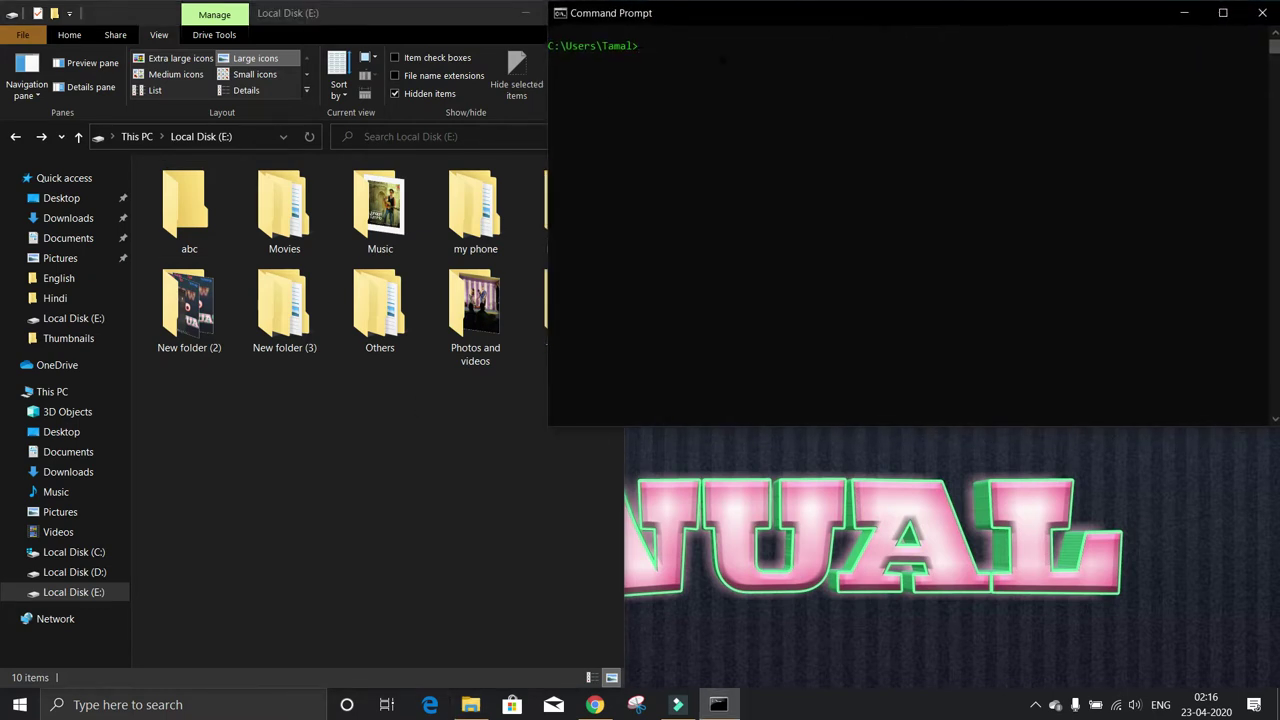
{"action": "left_click_drag", "start_coordinate": [547, 121], "coordinate": [621, 126]}
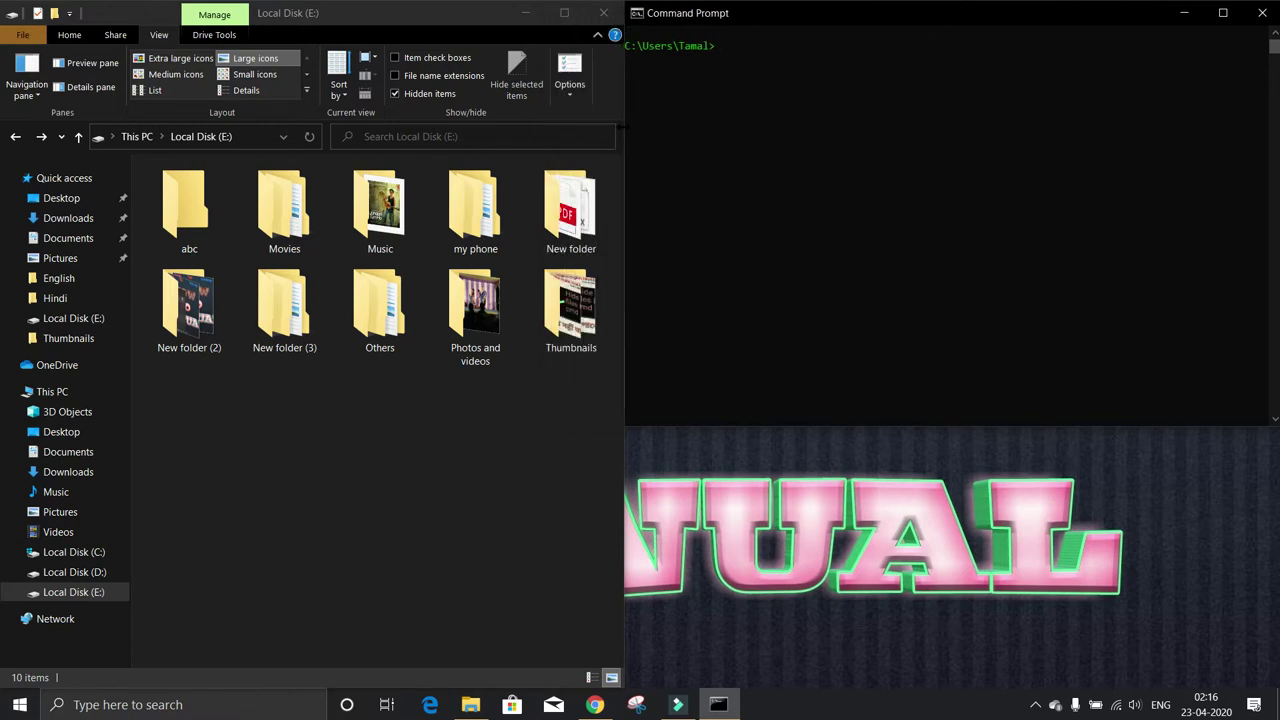
{"action": "double_click", "coordinate": [957, 430]}
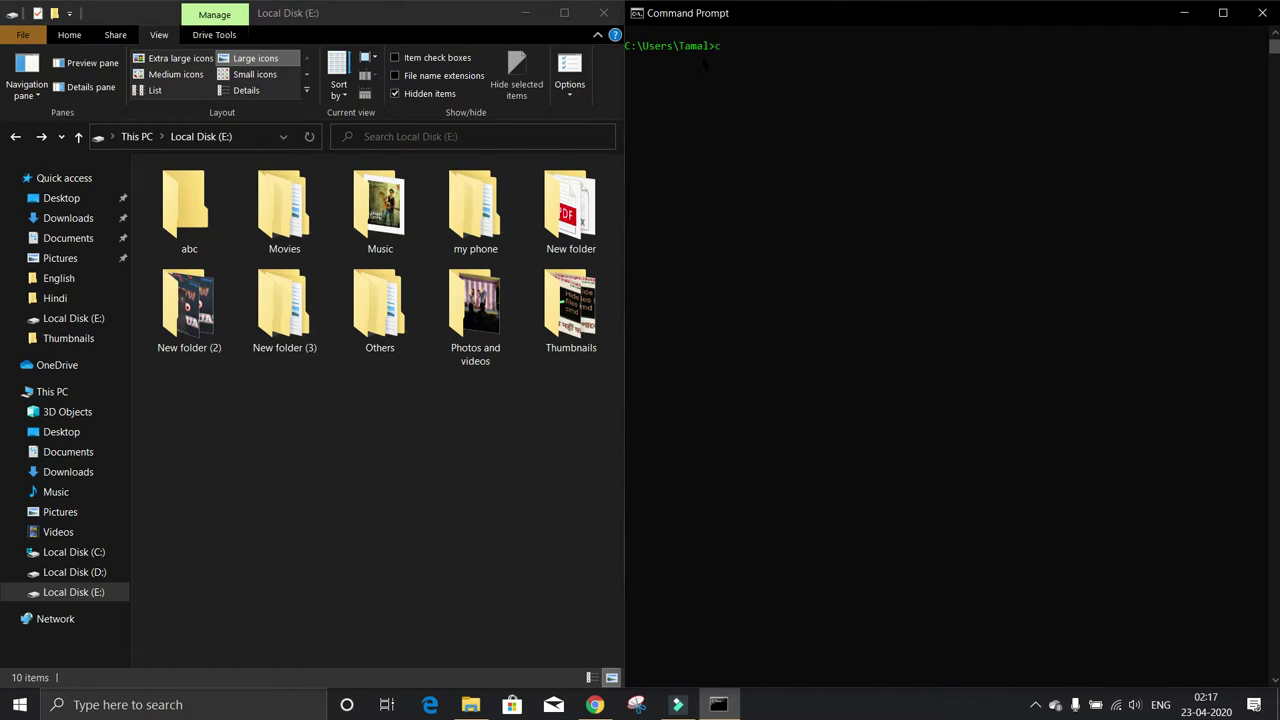
Step: Go to the root directory with "cd\" and switch the console to drive E:
{"action": "type", "text": "d\\"}
{"action": "key", "text": "Return"}
{"action": "type", "text": "E:"}
{"action": "key", "text": "Return"}
Step: Delete the existing abc folder in File Explorer and create a new one on drive E: with "md abc"
{"action": "right_click", "coordinate": [186, 213]}
{"action": "left_click", "coordinate": [228, 513]}
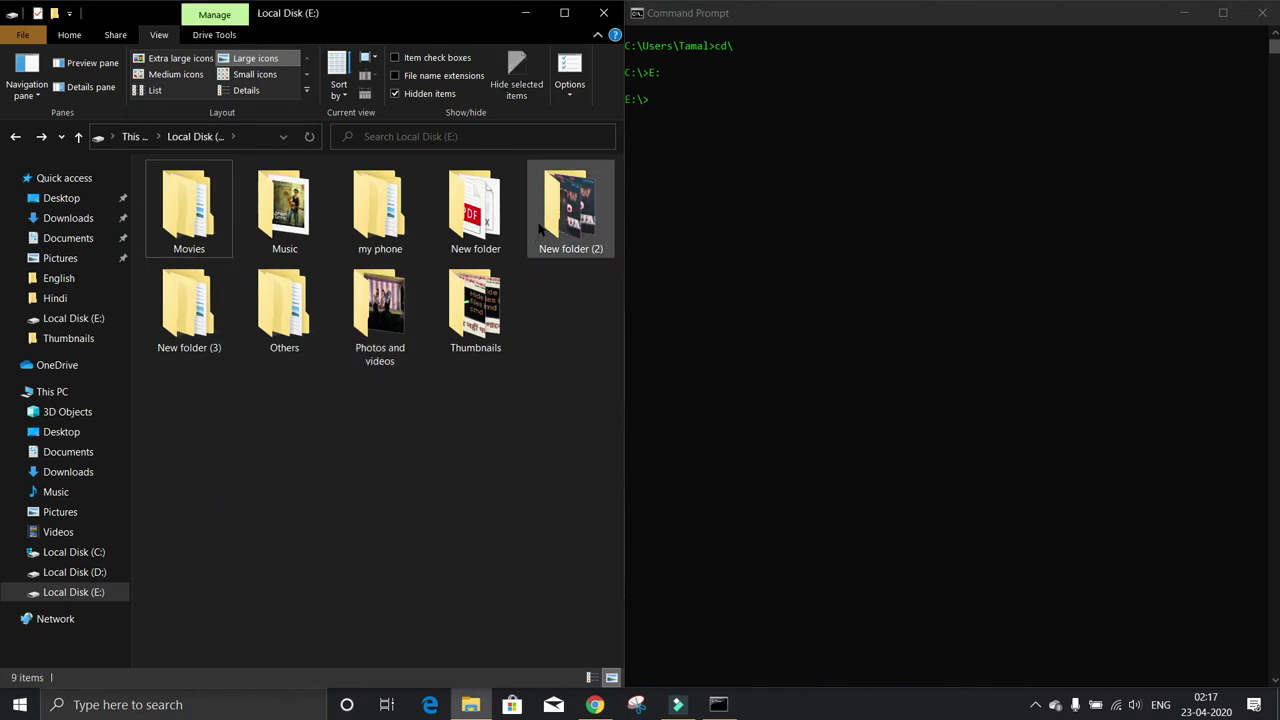
{"action": "left_click", "coordinate": [674, 100]}
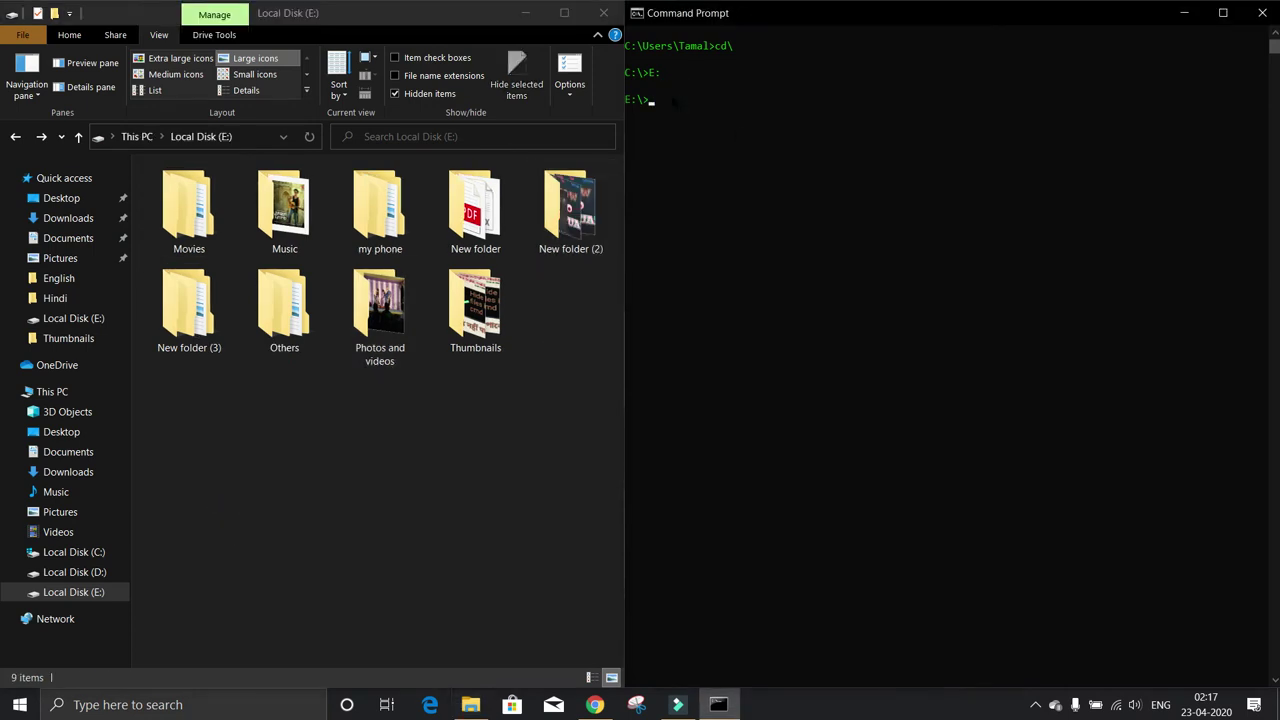
{"action": "type", "text": "md abc"}
{"action": "key", "text": "Return"}
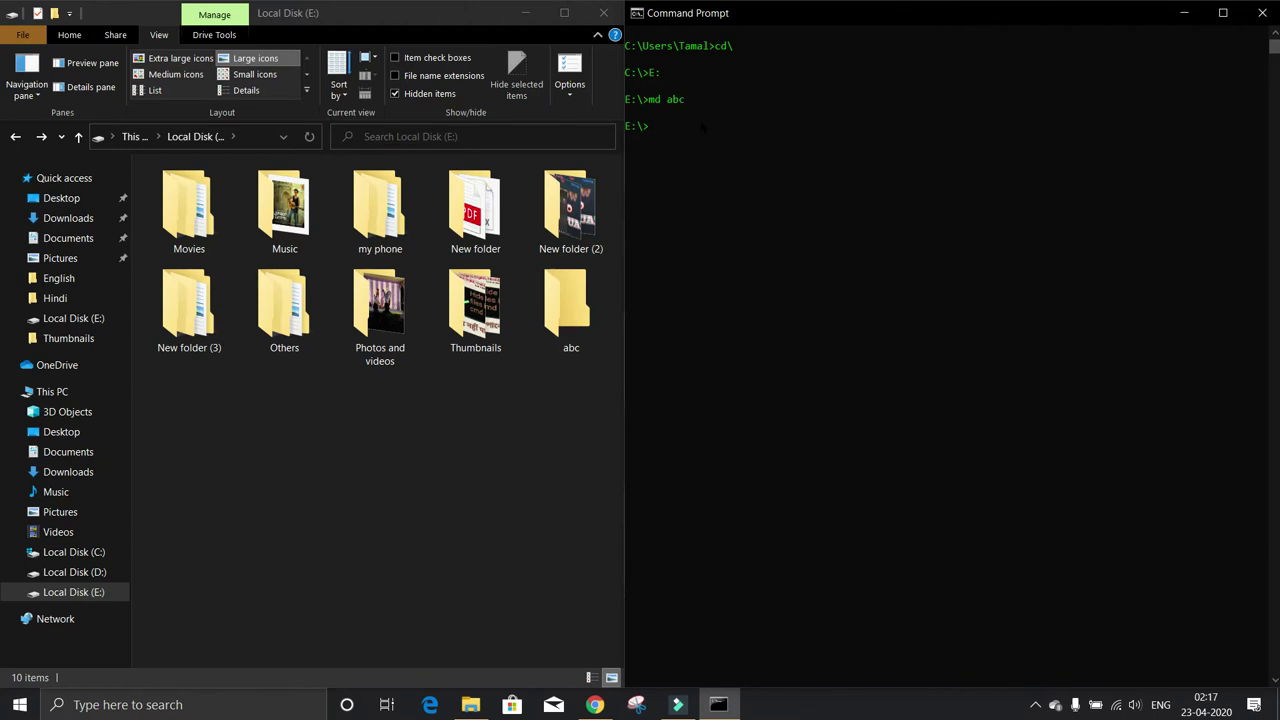
Step: Create the file xyz with "copy con xyz", containing the lines "how to manual", "like", "comment" and "subscribe", and save it
{"action": "type", "text": "copy con"}
{"action": "type", "text": "ry"}
{"action": "key", "text": "Return"}
{"action": "type", "text": "how to manual "}
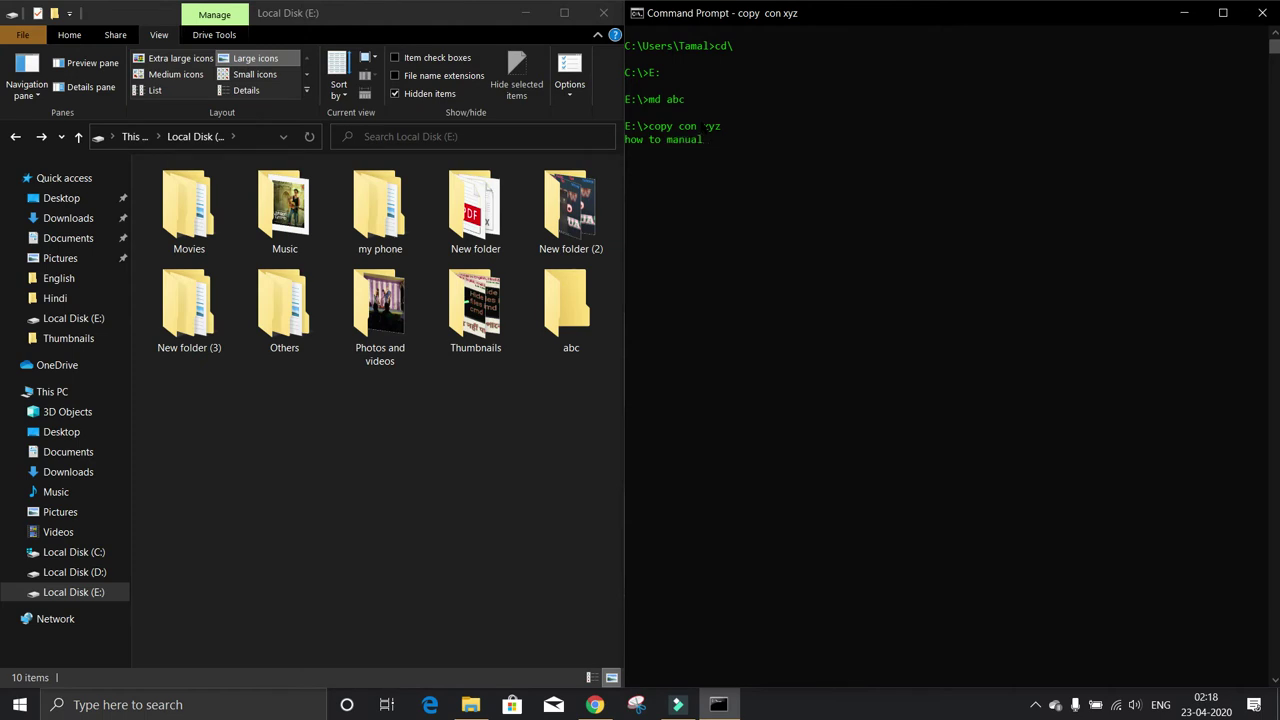
{"action": "type", "text": "like"}
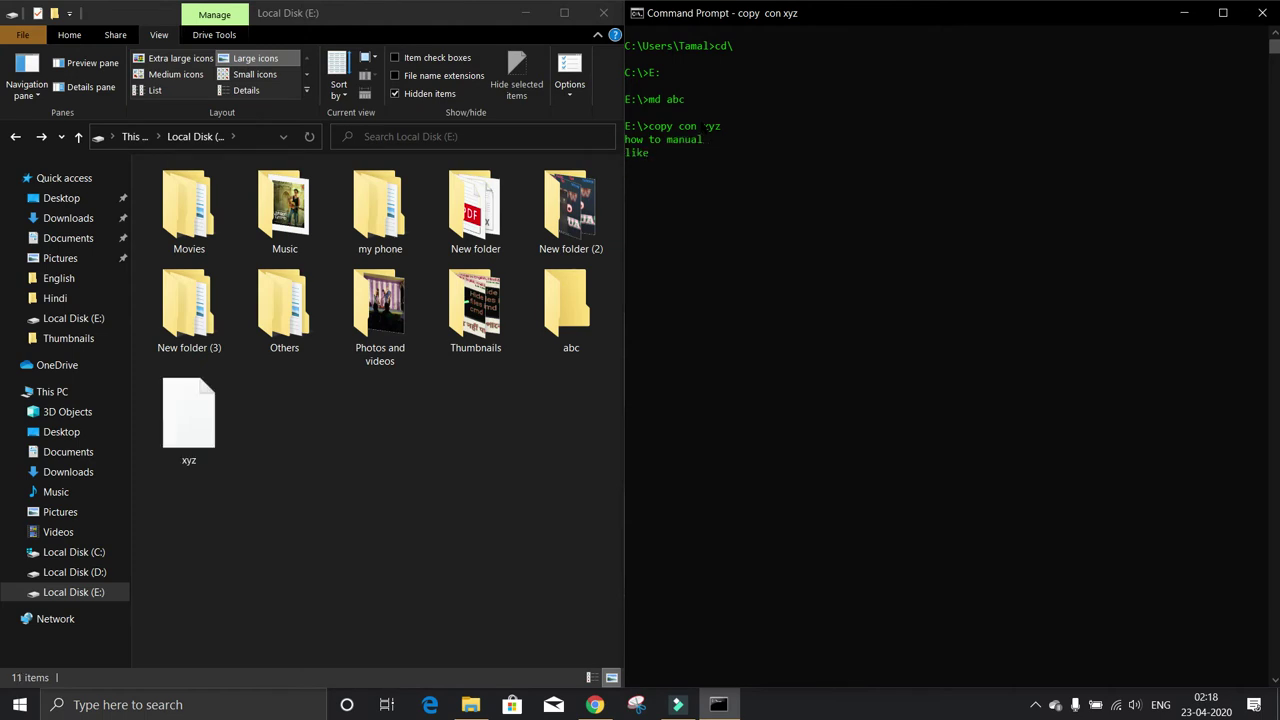
{"action": "key", "text": "Return"}
{"action": "type", "text": "comment"}
{"action": "key", "text": "Return"}
{"action": "type", "text": "subscribe"}
{"action": "key", "text": "ctrl+z"}
{"action": "key", "text": "Return"}
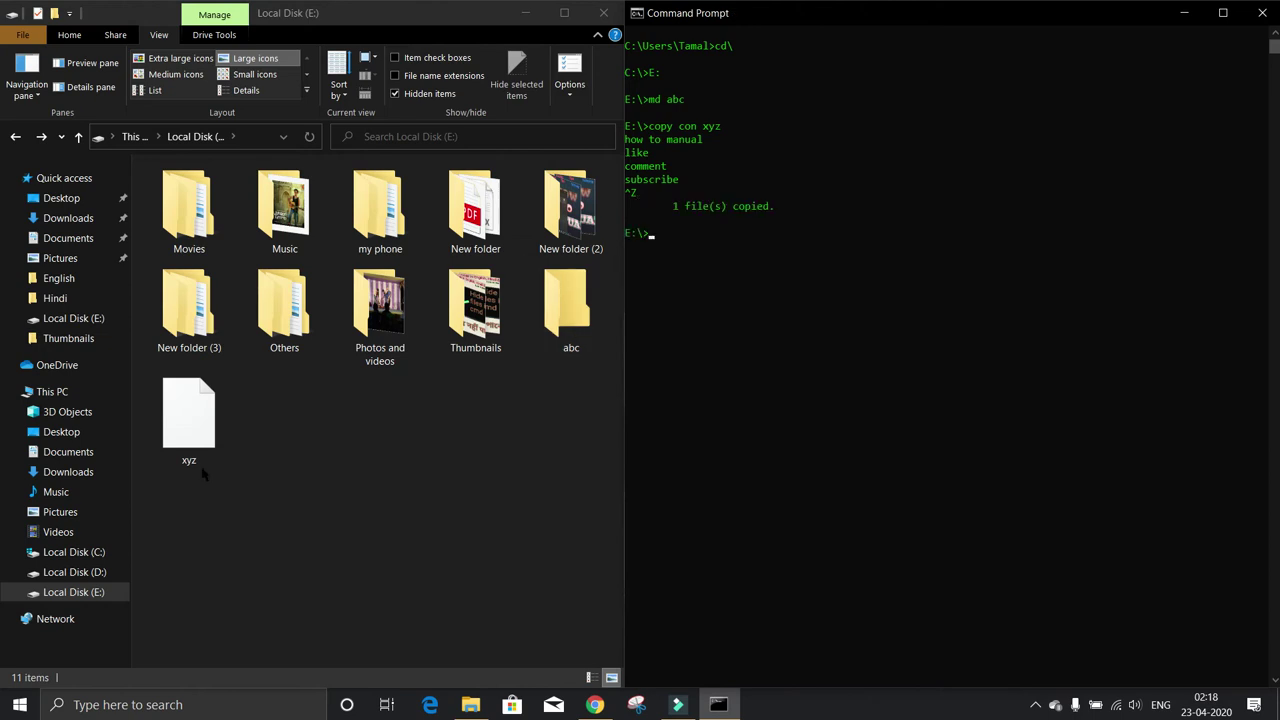
Step: Open the xyz file from File Explorer in Notepad to check its text, and close Notepad
{"action": "double_click", "coordinate": [196, 418]}
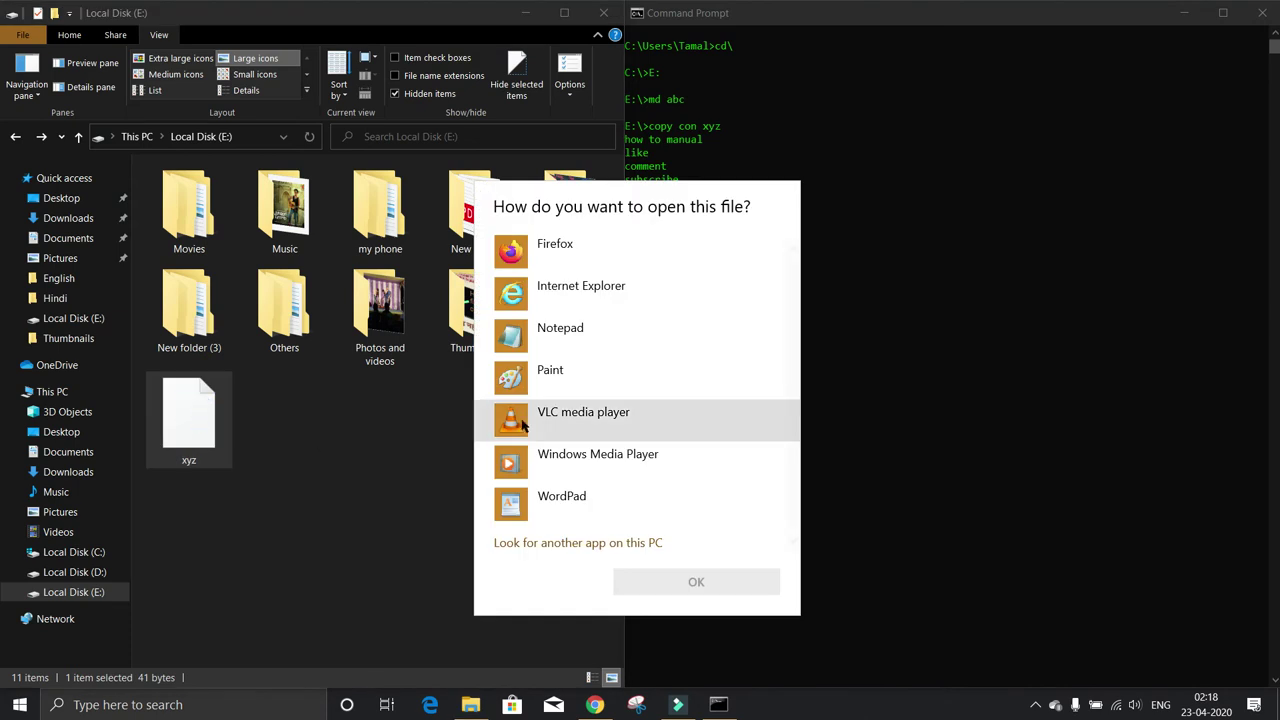
{"action": "left_click", "coordinate": [563, 336]}
{"action": "left_click", "coordinate": [690, 580]}
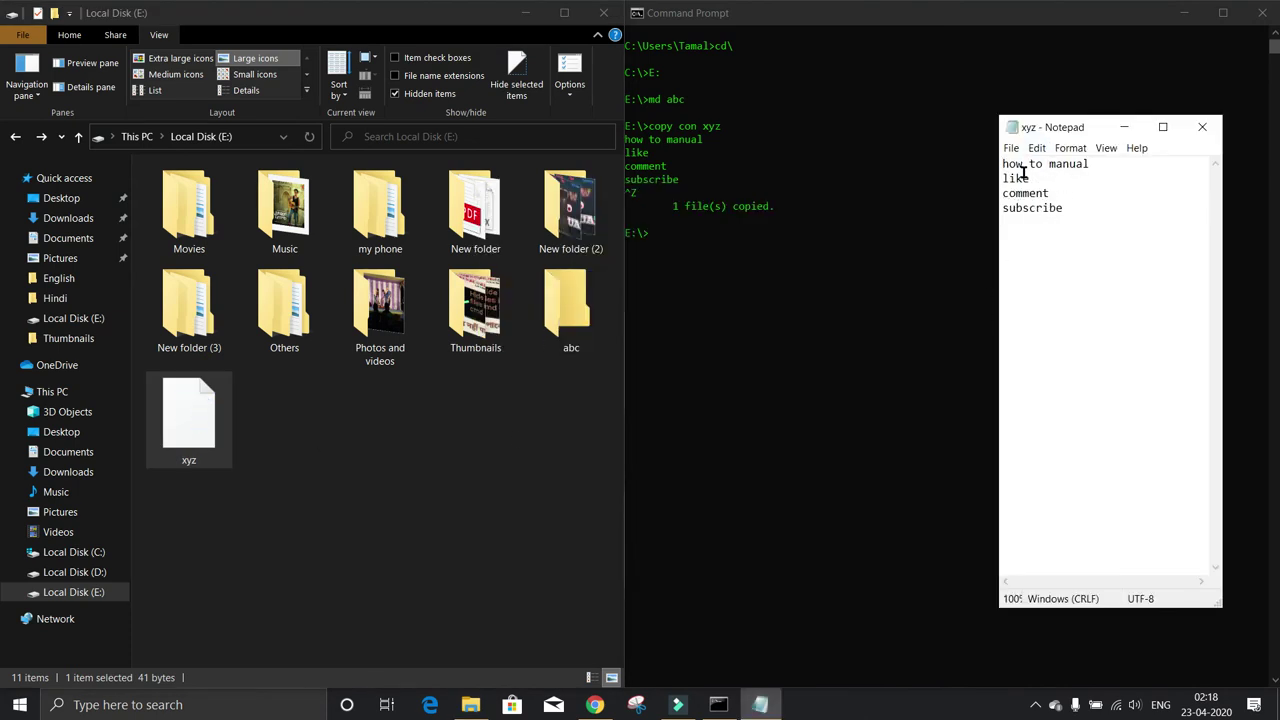
{"action": "left_click", "coordinate": [1203, 128]}
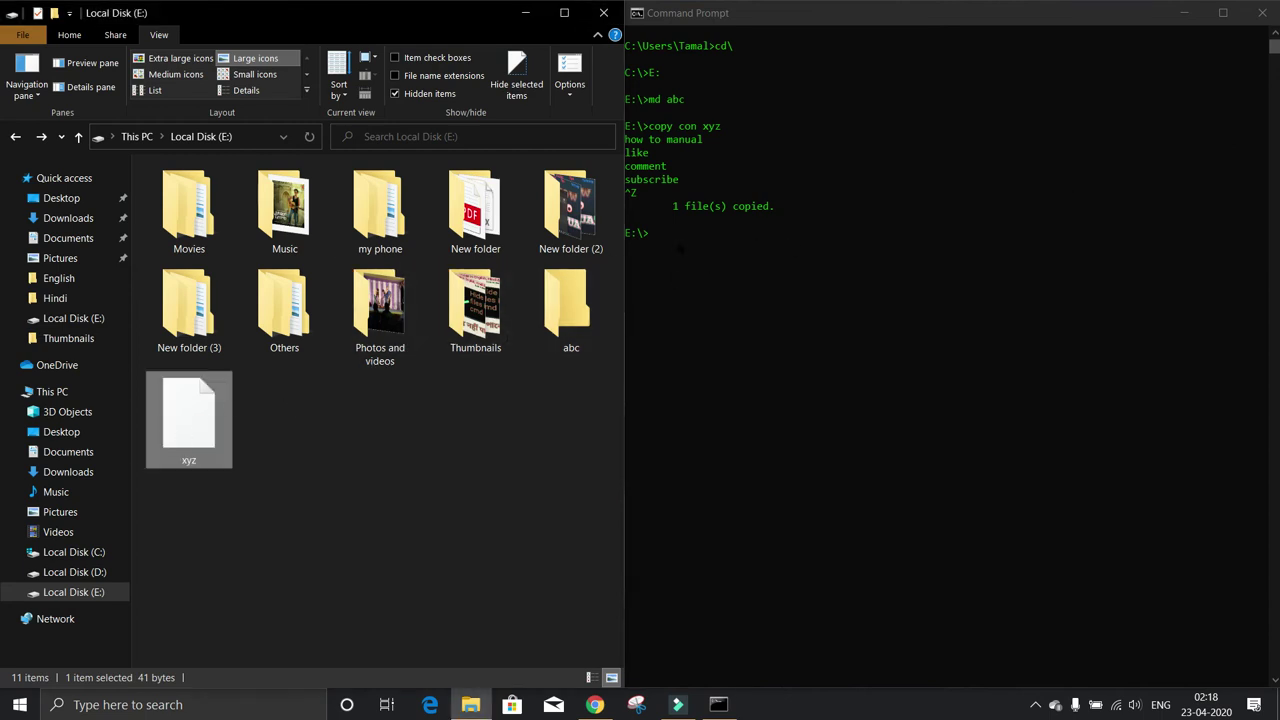
Step: Display the contents of the xyz file in the console with "type xyz"
{"action": "left_click", "coordinate": [723, 235]}
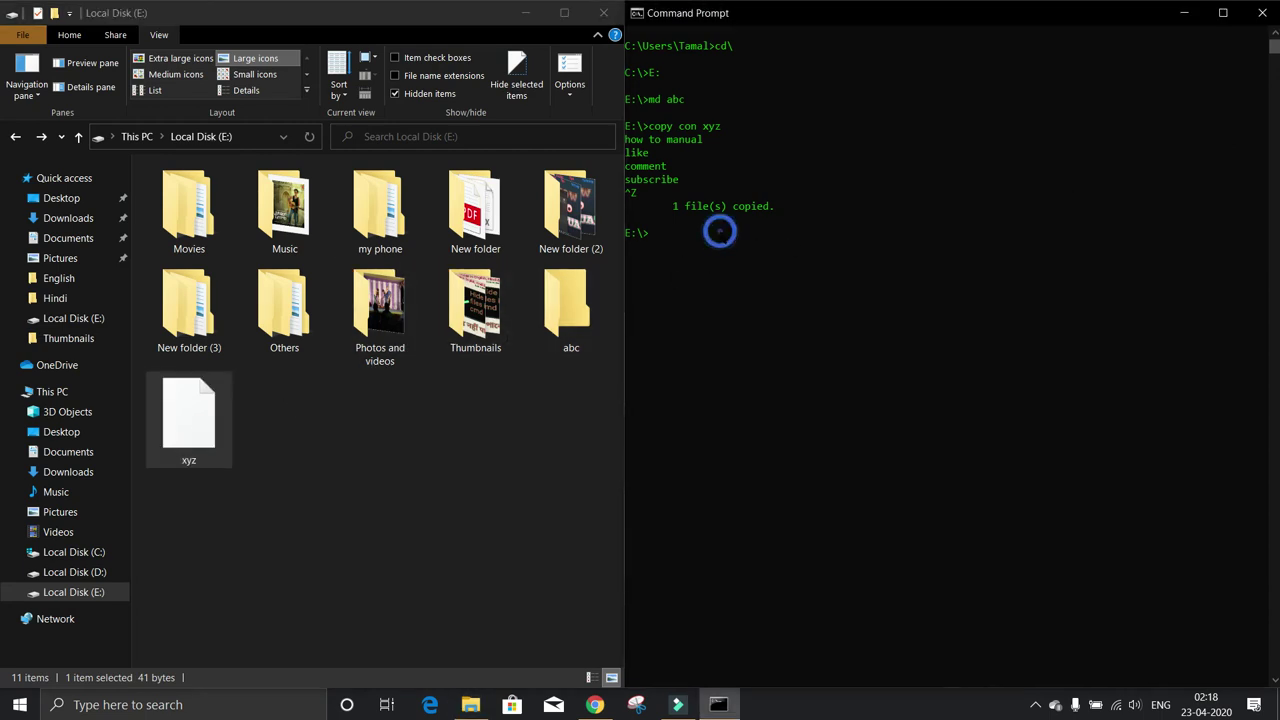
{"action": "type", "text": "type xyz"}
{"action": "key", "text": "Return"}
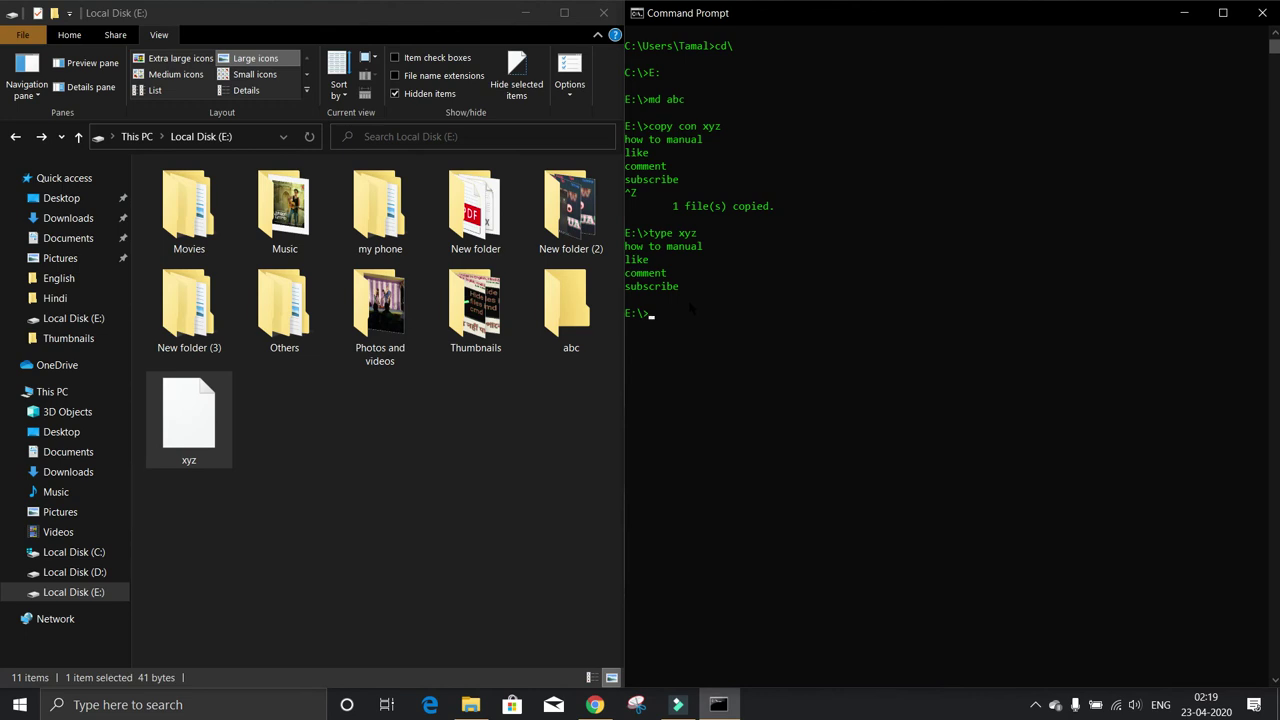
Step: Rename the file xyz to abcd with "Ren xyz abcd" and check the renamed file in Notepad
{"action": "type", "text": "Ren xyz abcd"}
{"action": "key", "text": "Return"}
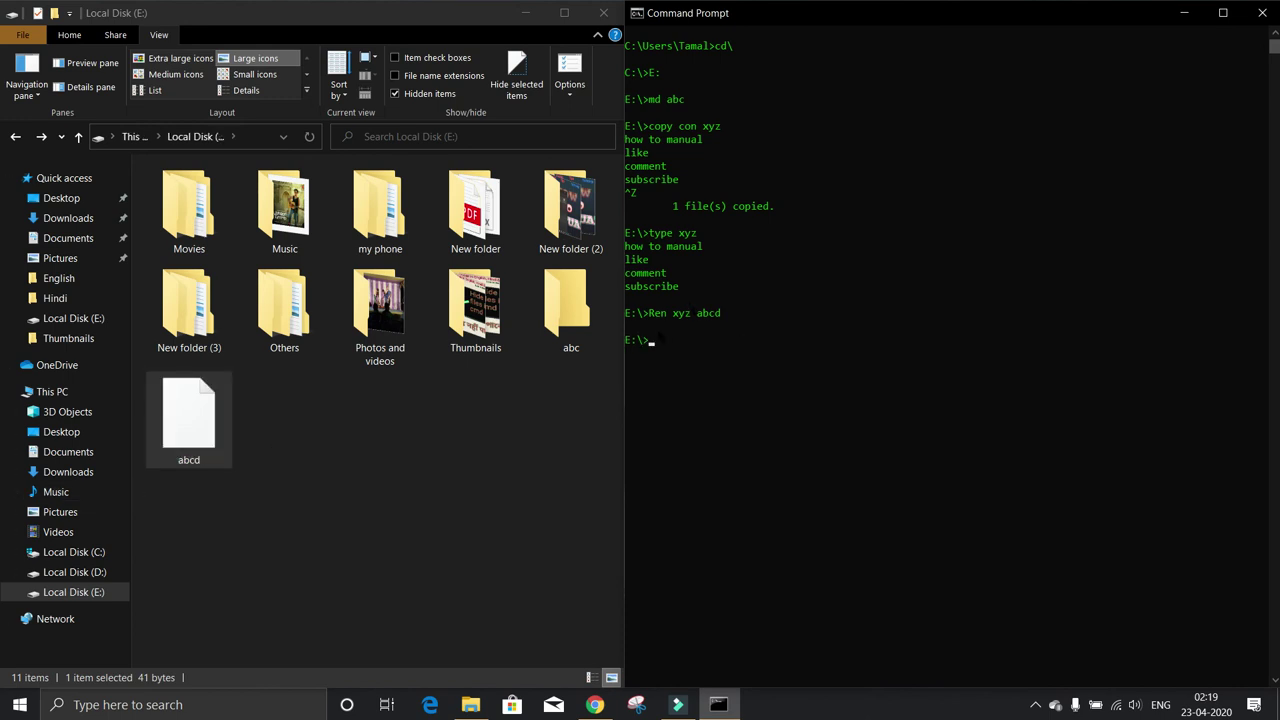
{"action": "double_click", "coordinate": [214, 420]}
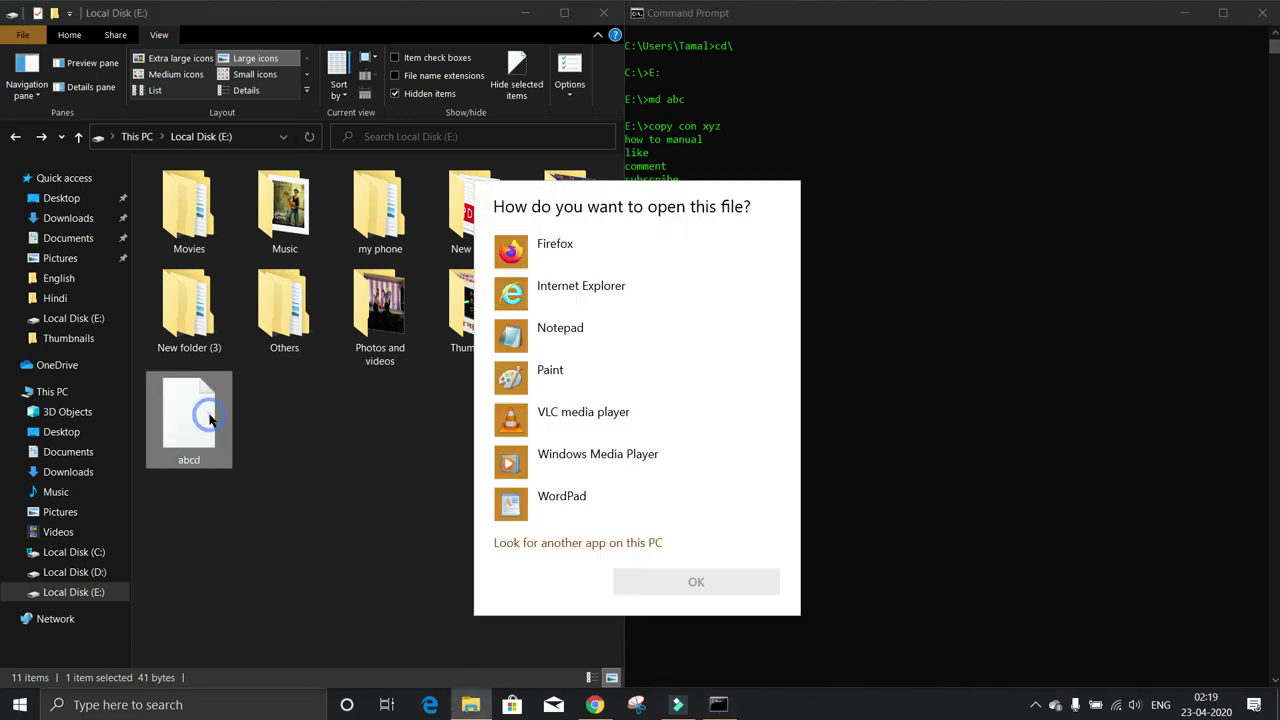
{"action": "left_click", "coordinate": [608, 337]}
{"action": "left_click", "coordinate": [696, 582]}
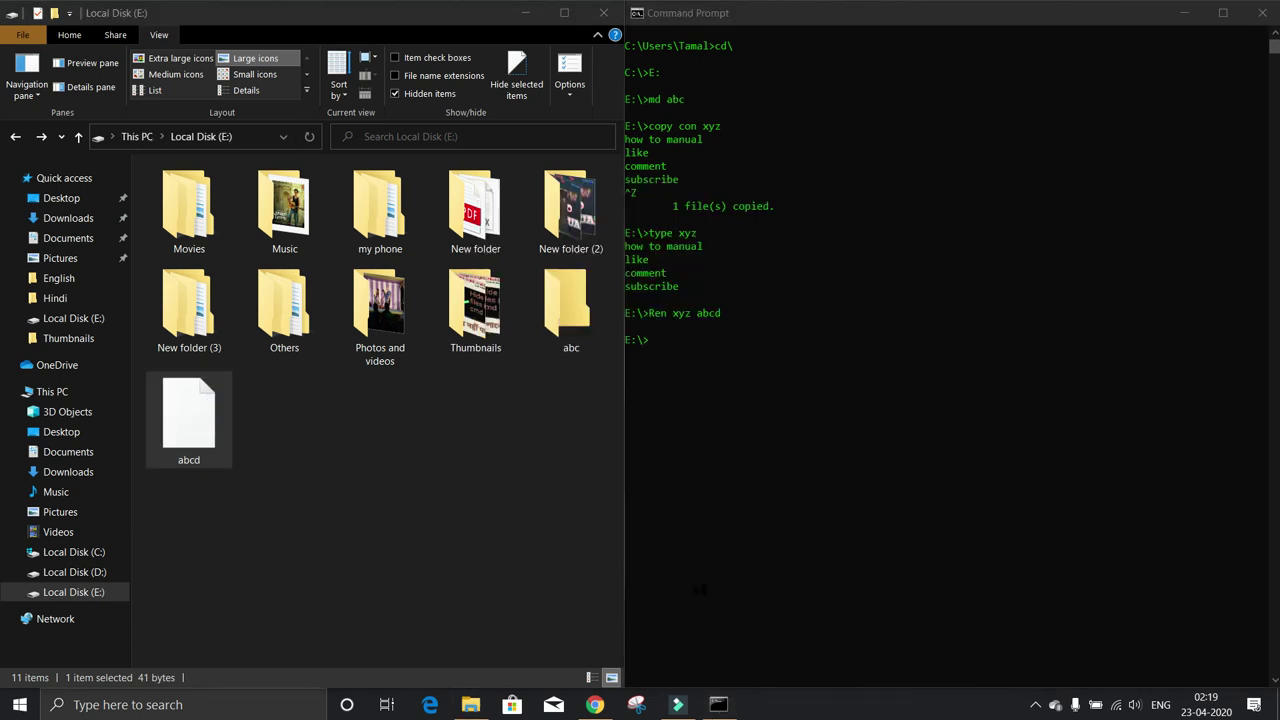
{"action": "left_click", "coordinate": [1202, 127]}
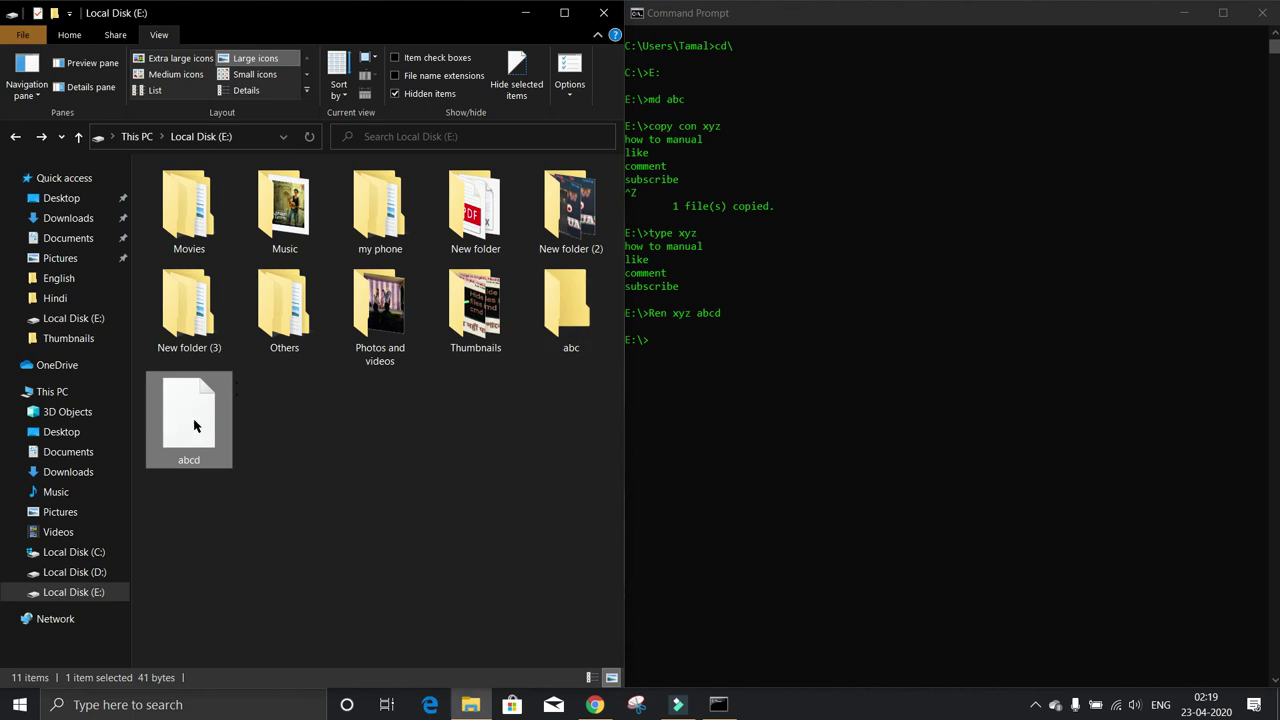
Step: Delete the abcd file with "del abcd" and close the Command Prompt and File Explorer windows
{"action": "left_click", "coordinate": [662, 340]}
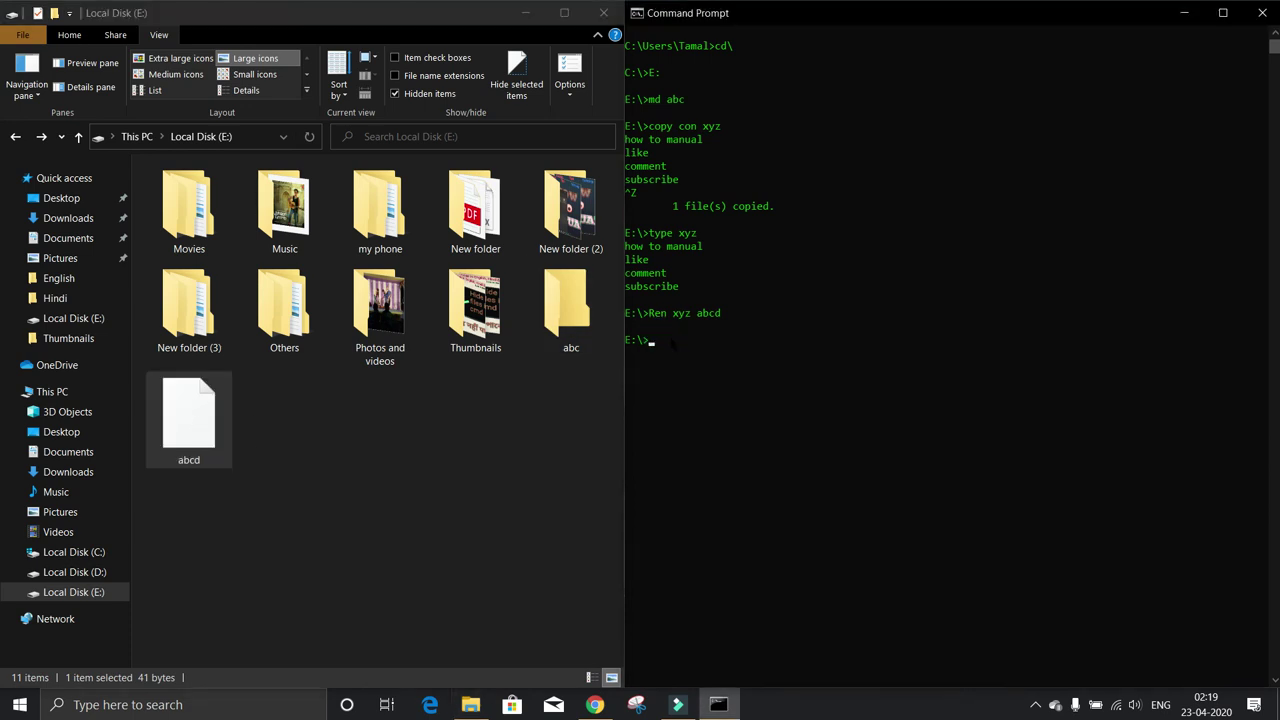
{"action": "type", "text": "del abcd"}
{"action": "key", "text": "Return"}
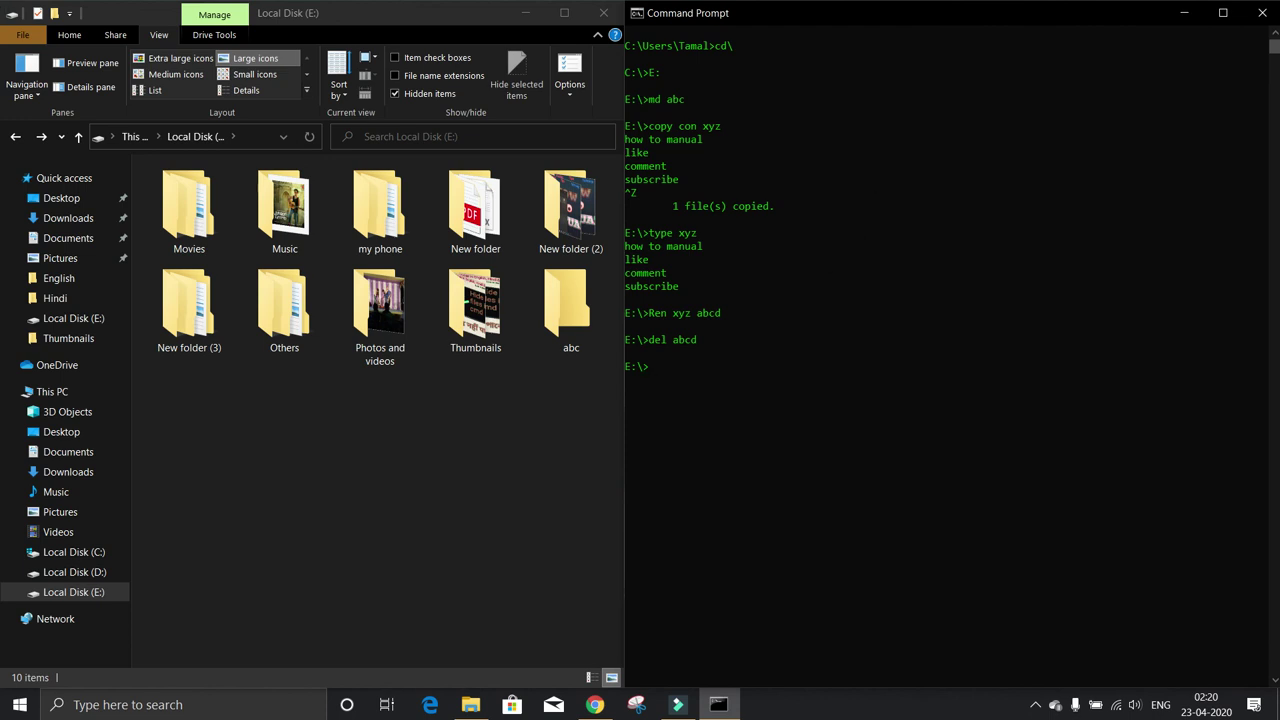
{"action": "left_click", "coordinate": [1262, 13]}
{"action": "left_click", "coordinate": [603, 13]}
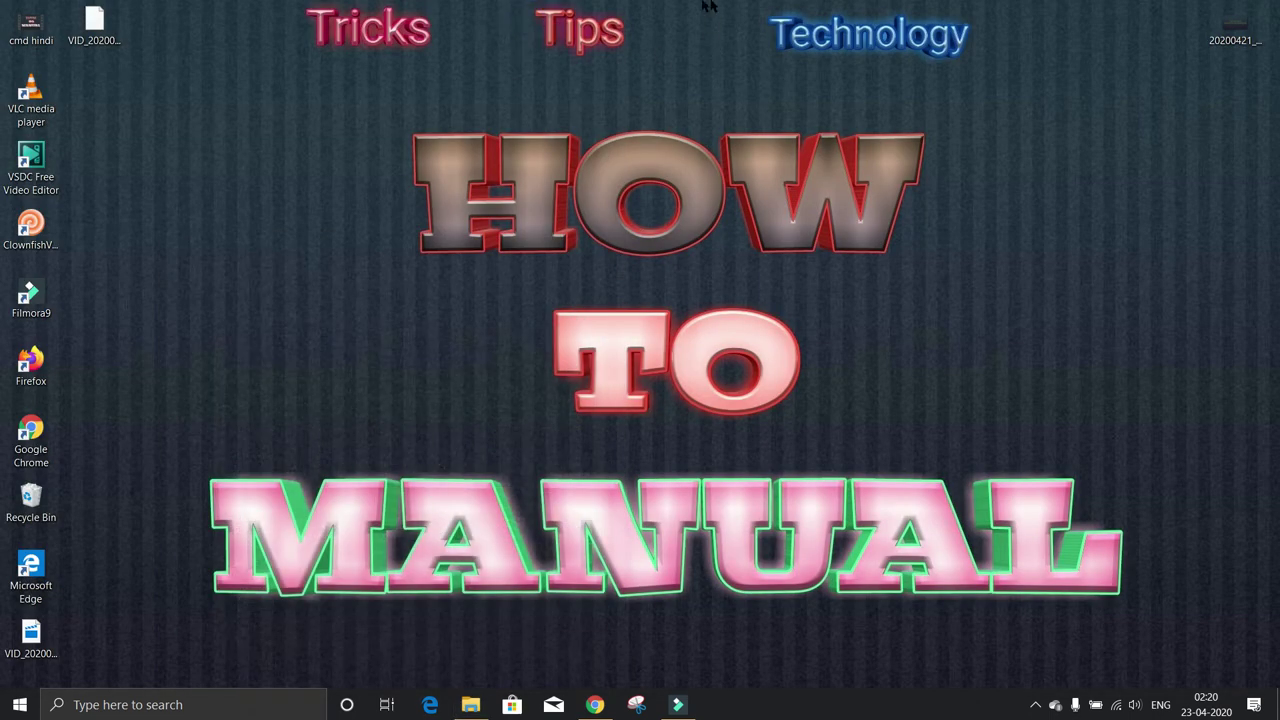